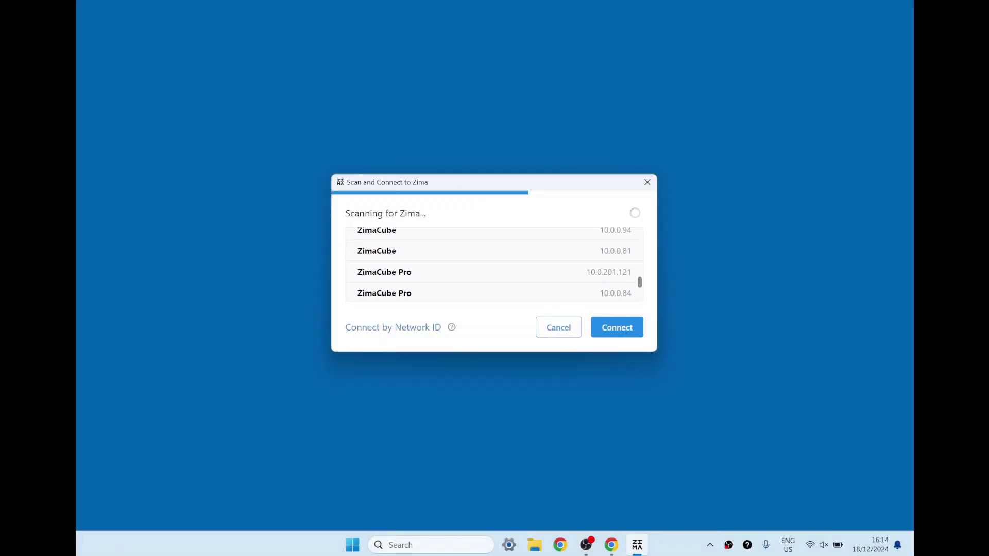
Step: Select the ZimaCube Pro at 10.0.201.121 in the scan list and connect to it
left_click(441, 278)
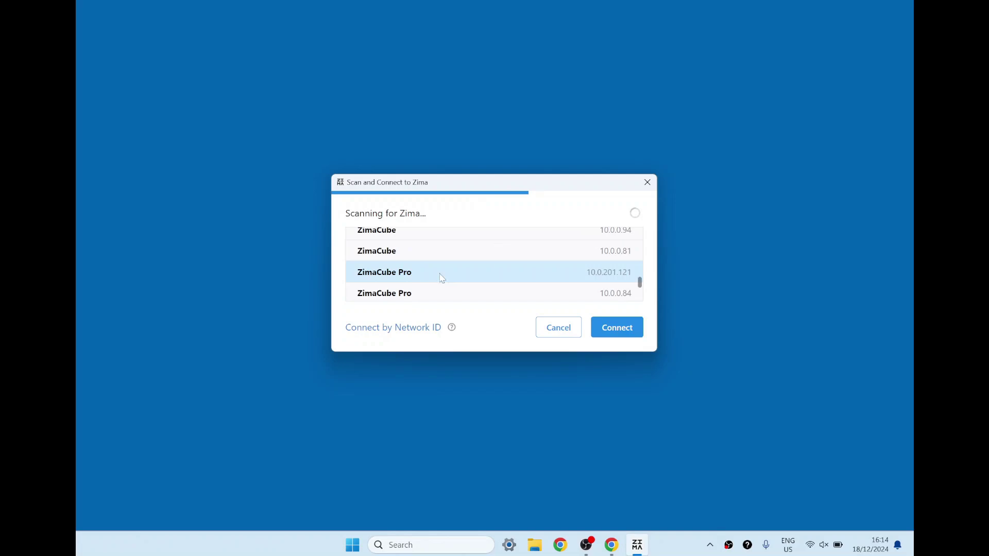
left_click(615, 330)
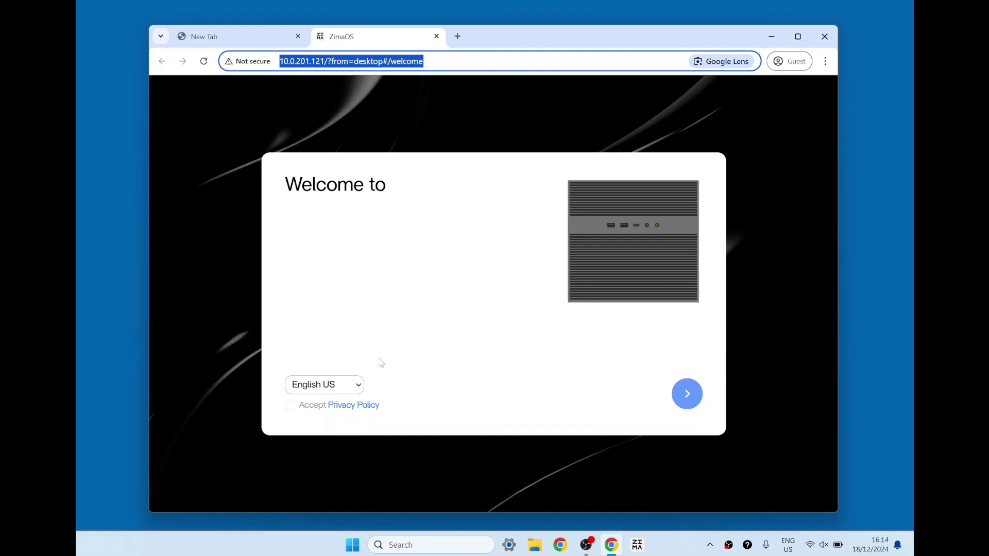
left_click(289, 407)
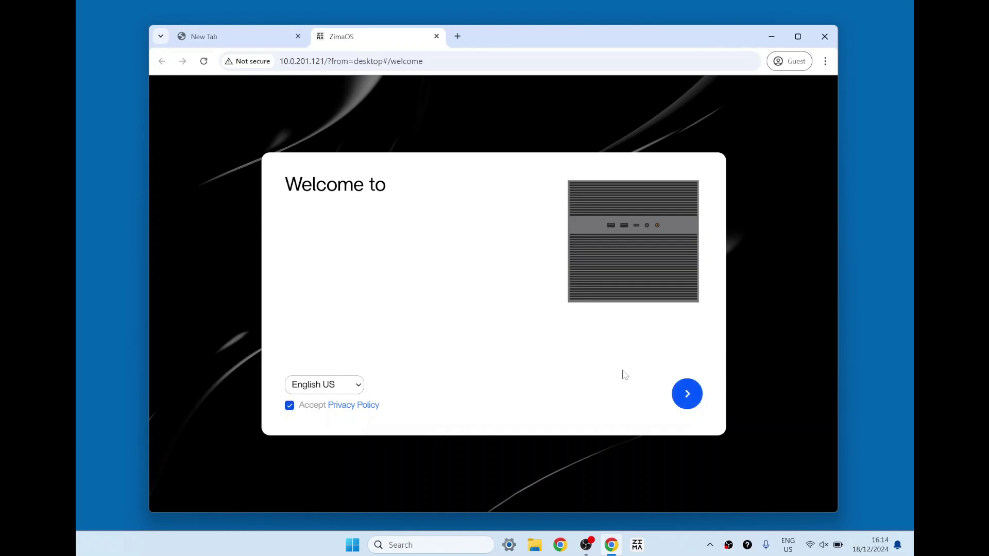
left_click(682, 400)
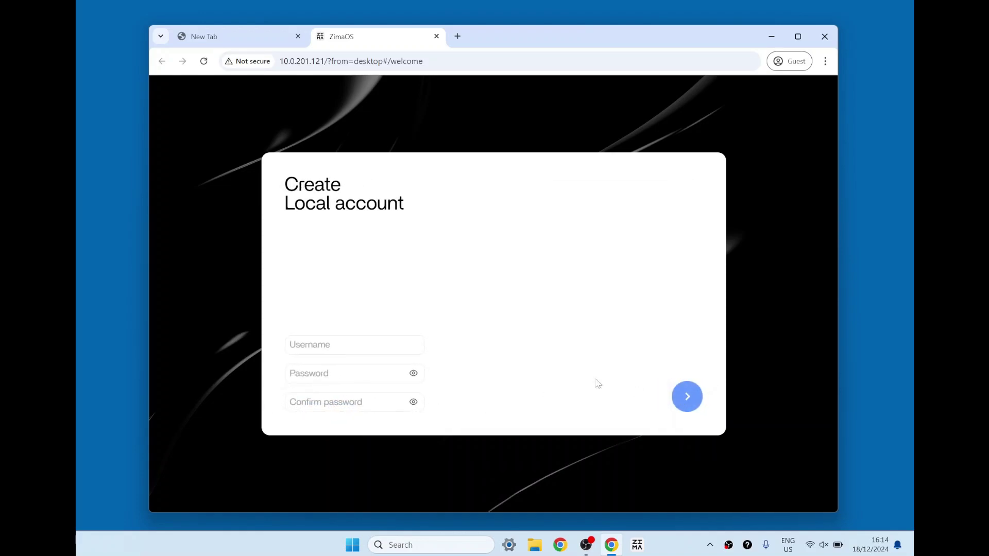
type("Giorgio")
key("Tab")
key("Tab")
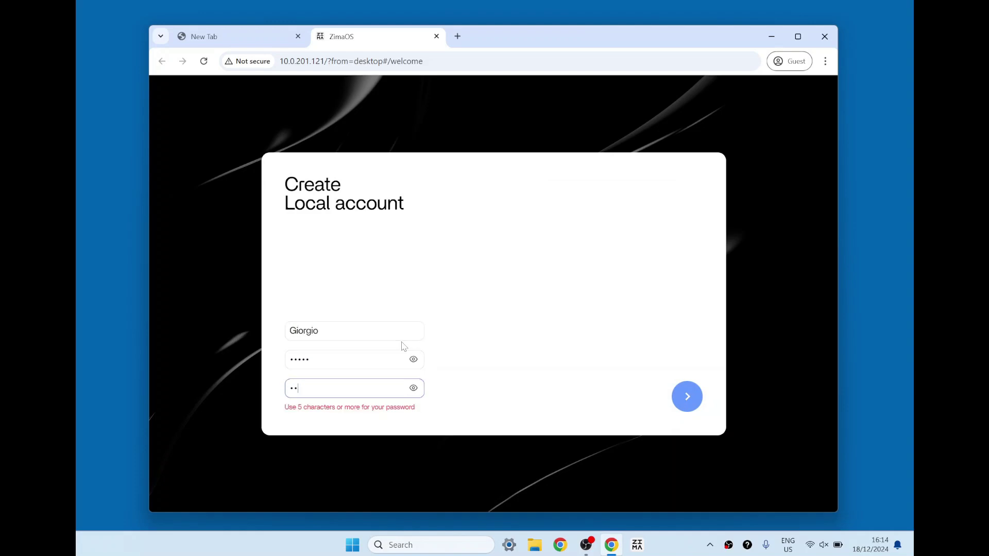
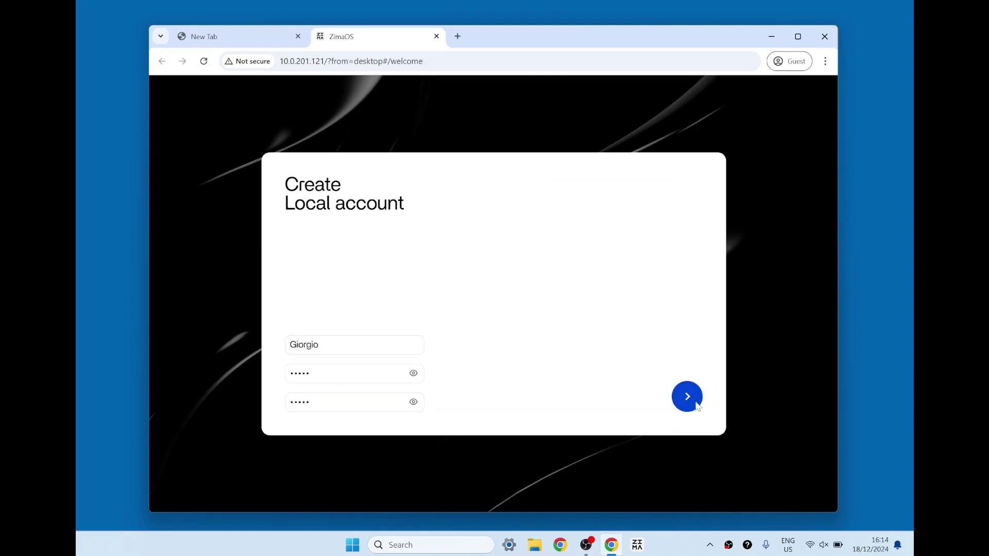
left_click(697, 406)
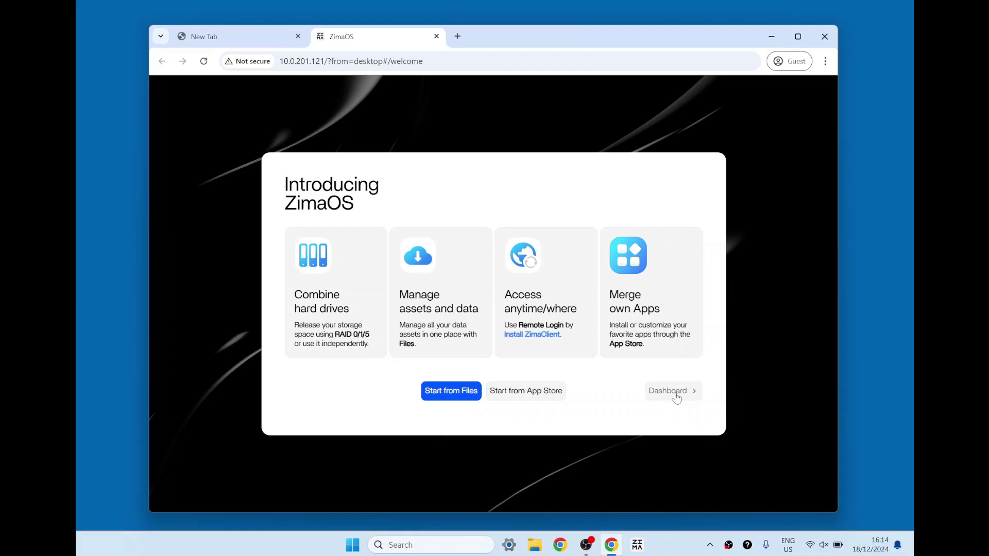
Step: From the dashboard, go to Settings and choose Power off for the ZimaCube
left_click(675, 393)
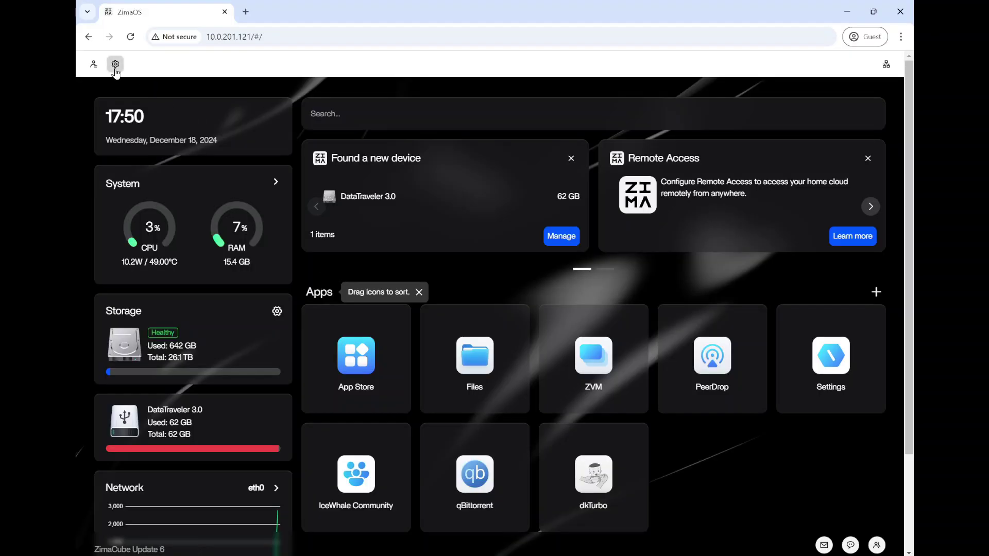
left_click(115, 65)
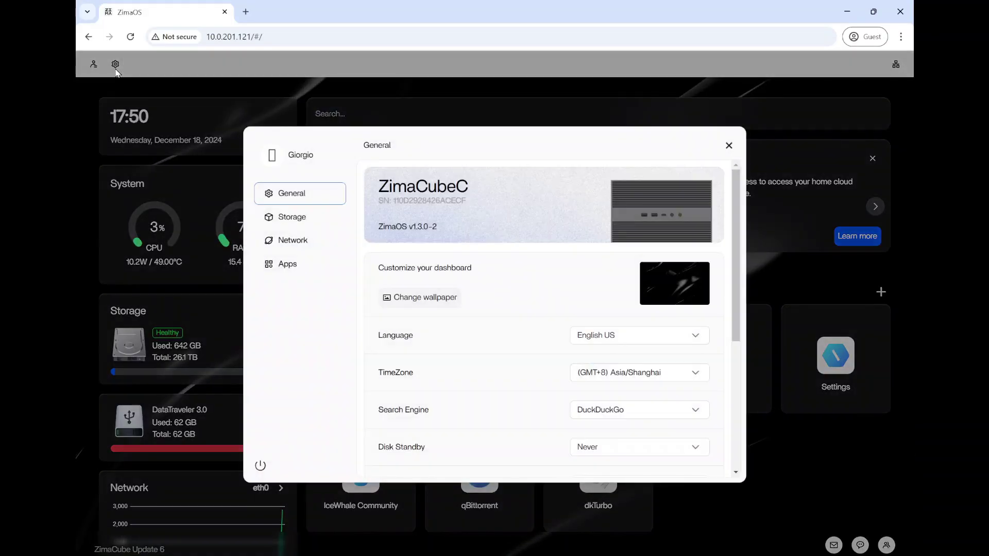
left_click(261, 467)
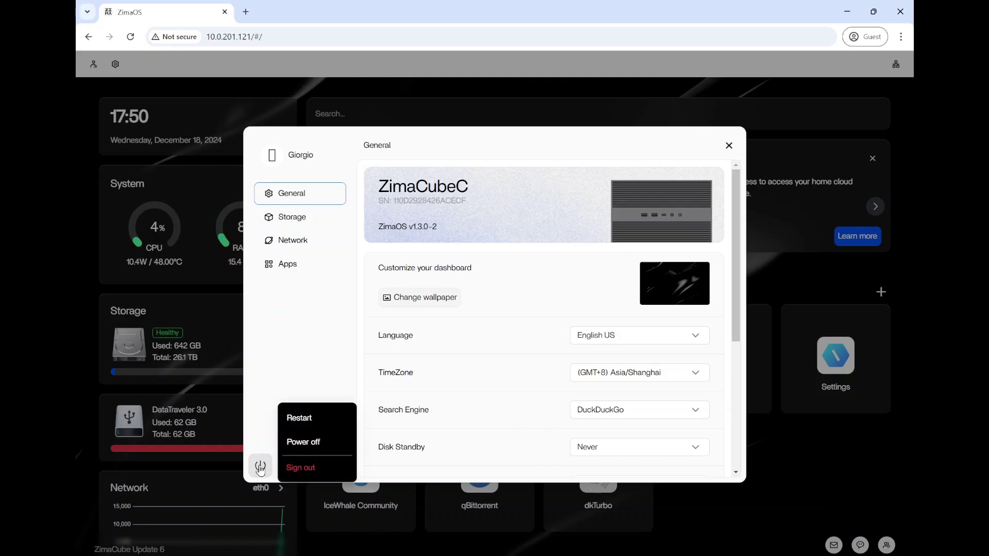
left_click(322, 443)
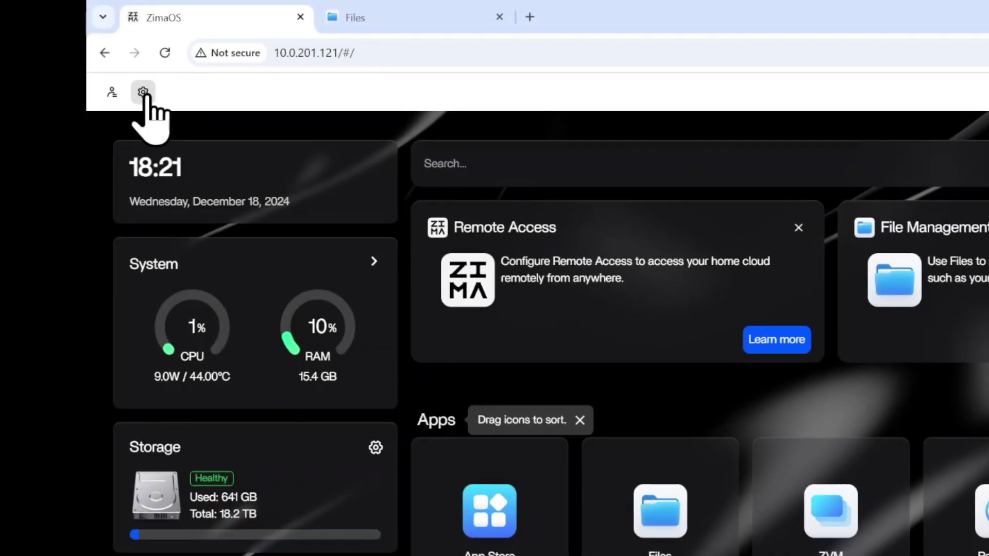
Step: In Settings > Storage, format the new 4 TB disk sda as storage named myStorage1
left_click(147, 96)
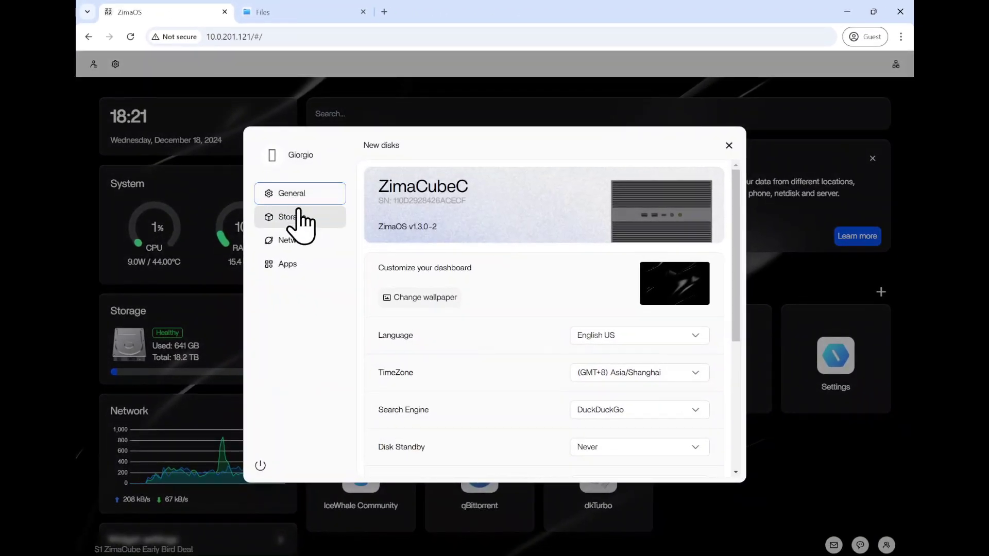
left_click(304, 216)
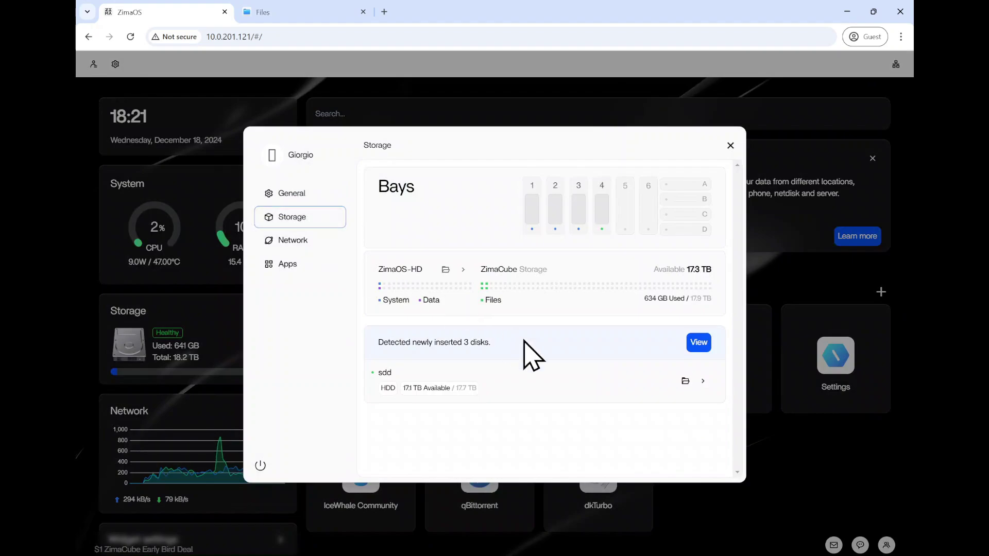
left_click(699, 343)
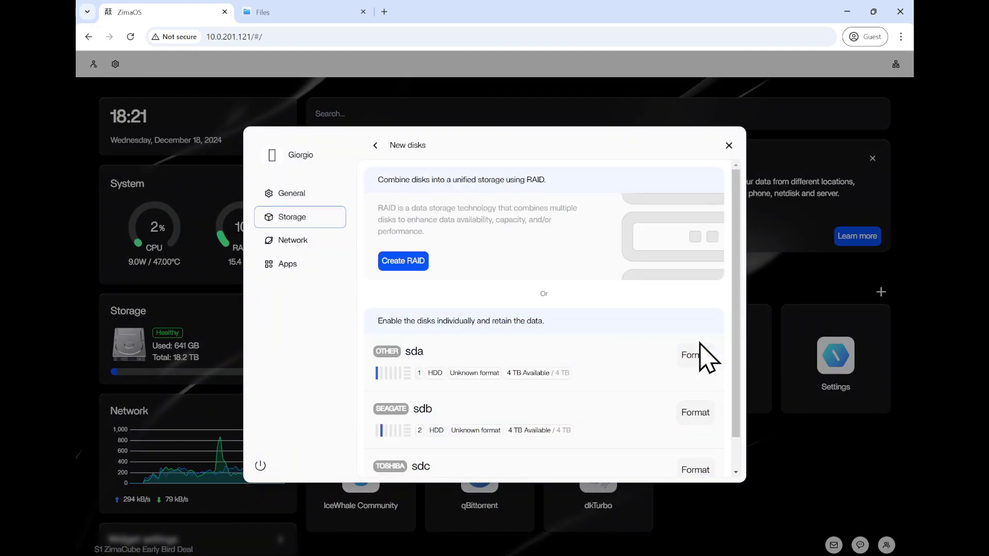
left_click(696, 355)
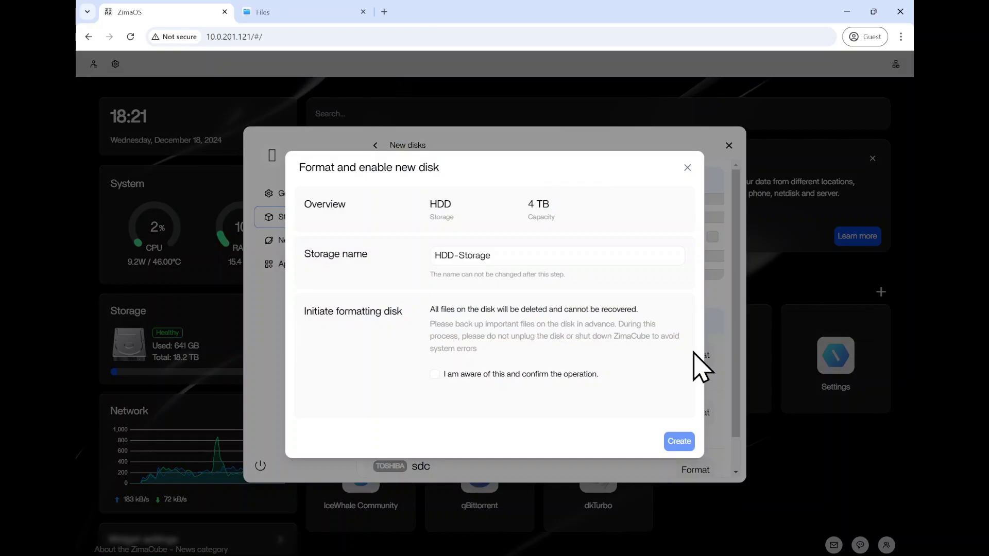
left_click(537, 257)
type("myS")
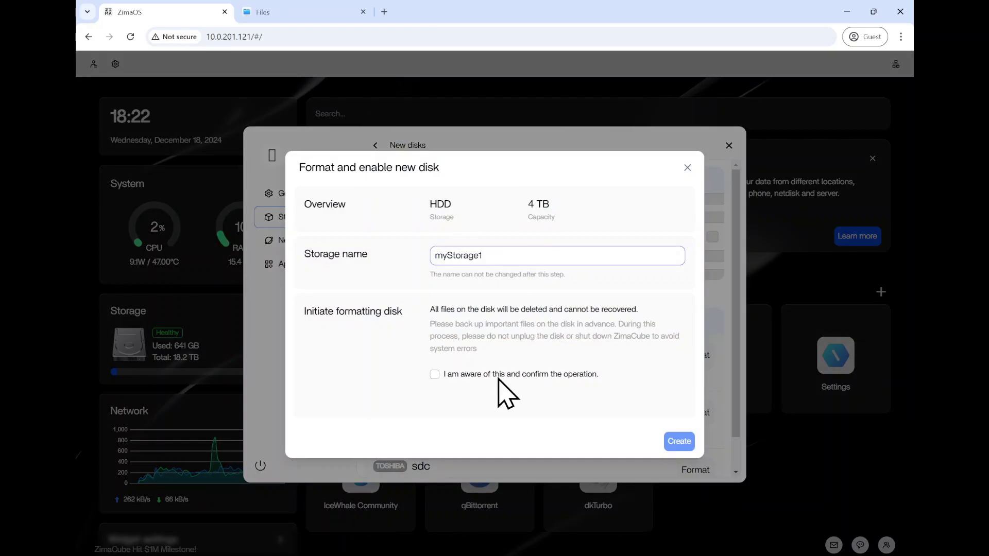
left_click(676, 442)
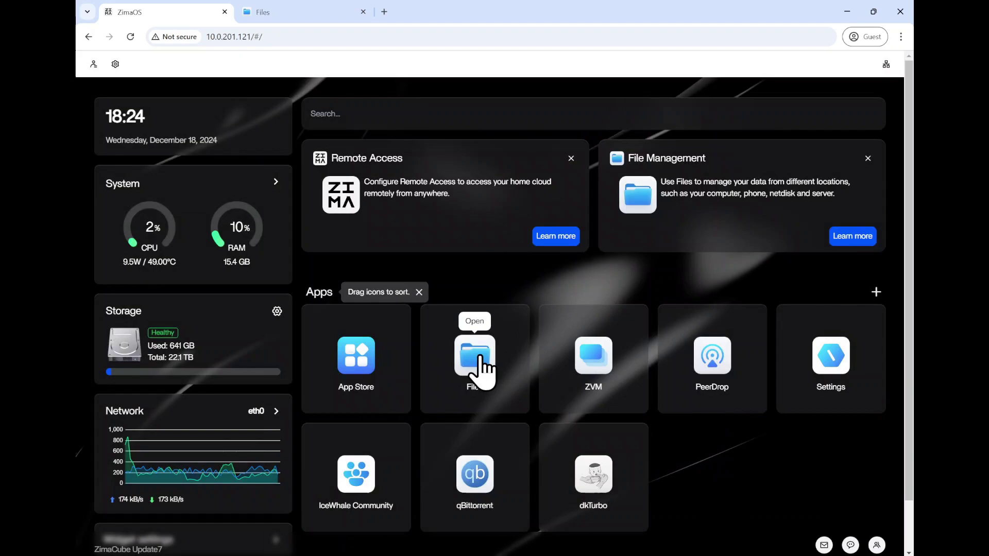
Step: In Files, add a folder named Pics on myStorage1 and open it
left_click(480, 358)
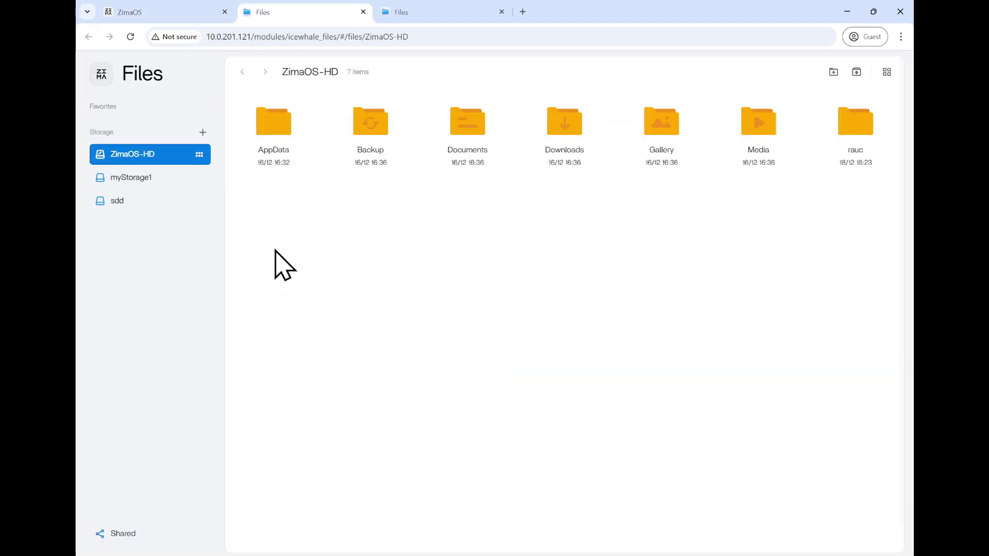
left_click(171, 182)
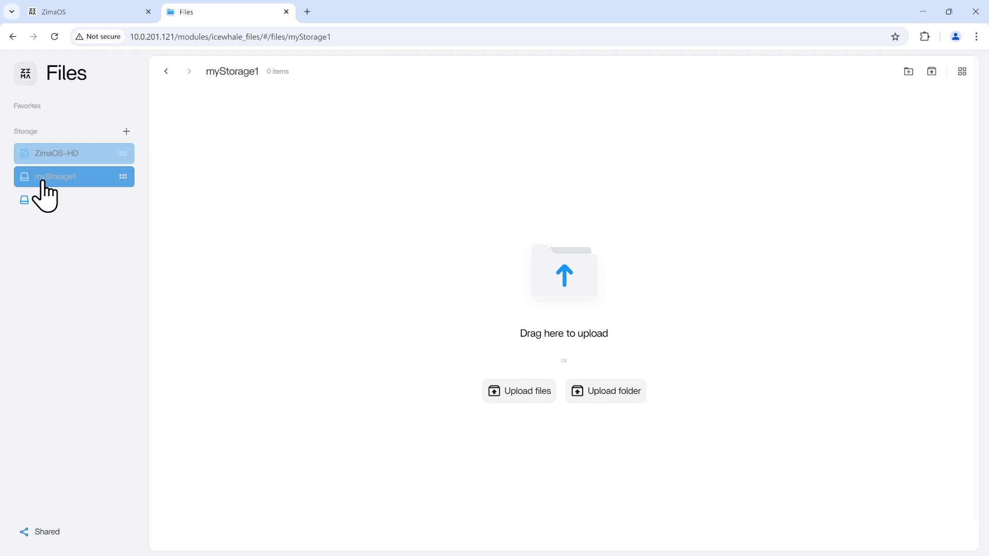
left_click(910, 72)
type("Pics")
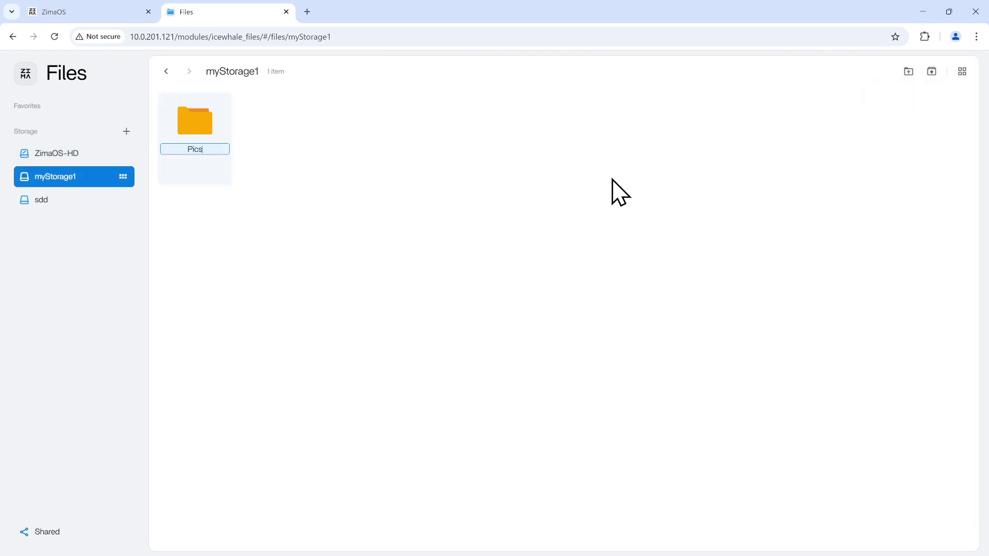
key("Return")
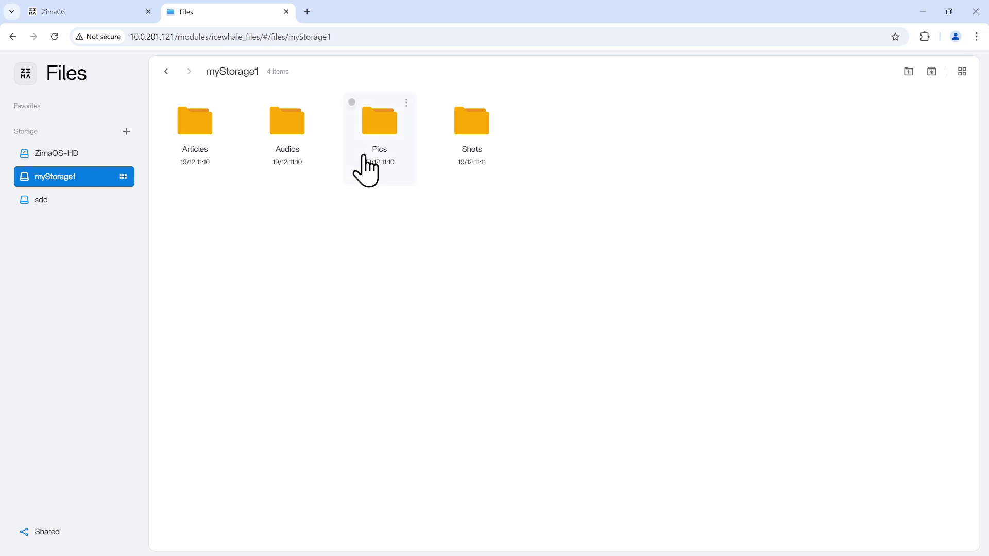
left_click(375, 118)
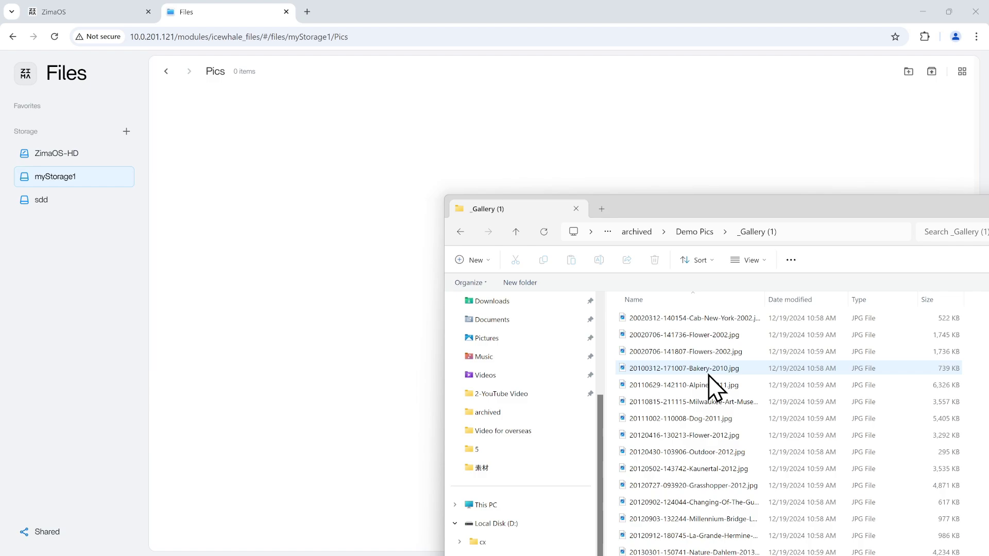
Step: Select all 103 photos in the PC's gallery folder and drag them into Pics
left_click(698, 367)
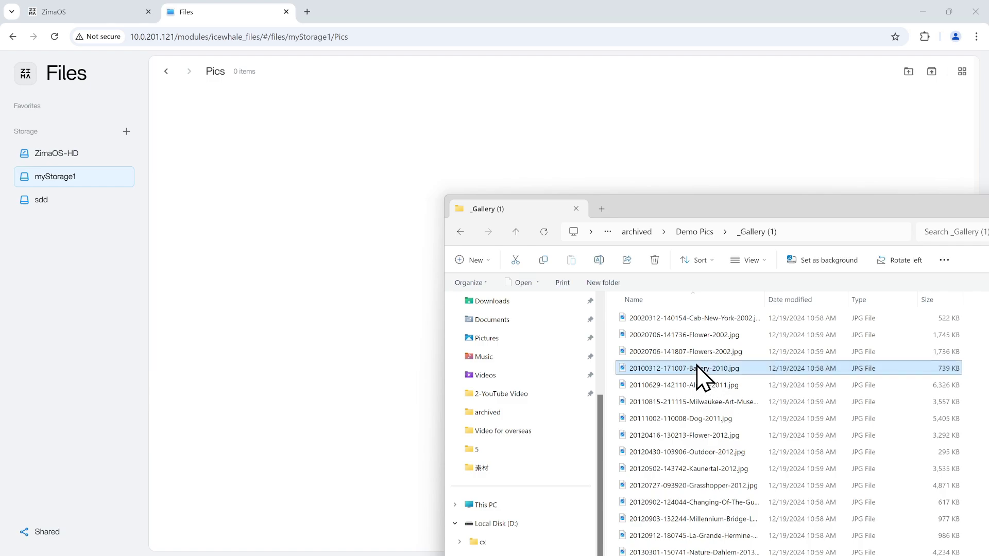
key("ctrl+a")
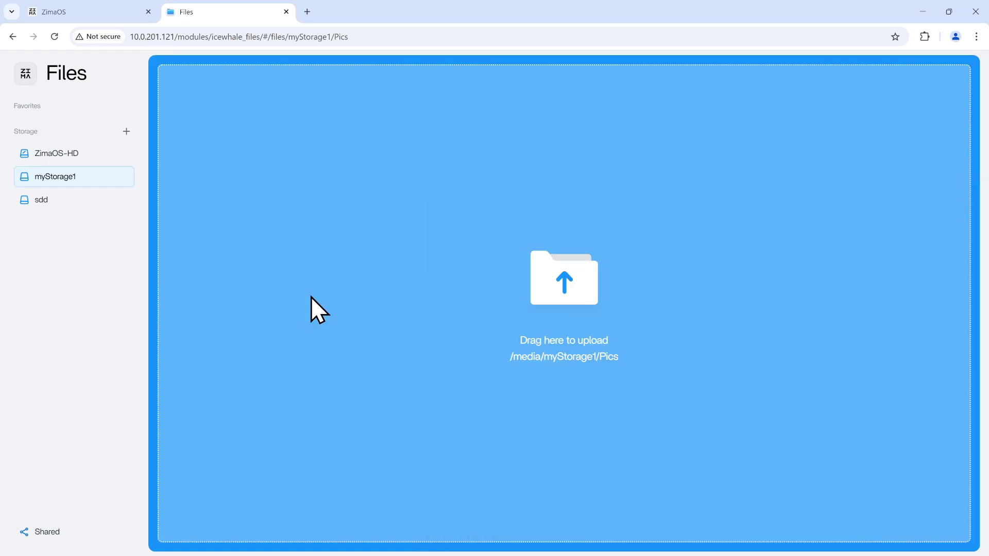
left_click_drag(568, 319, 311, 297)
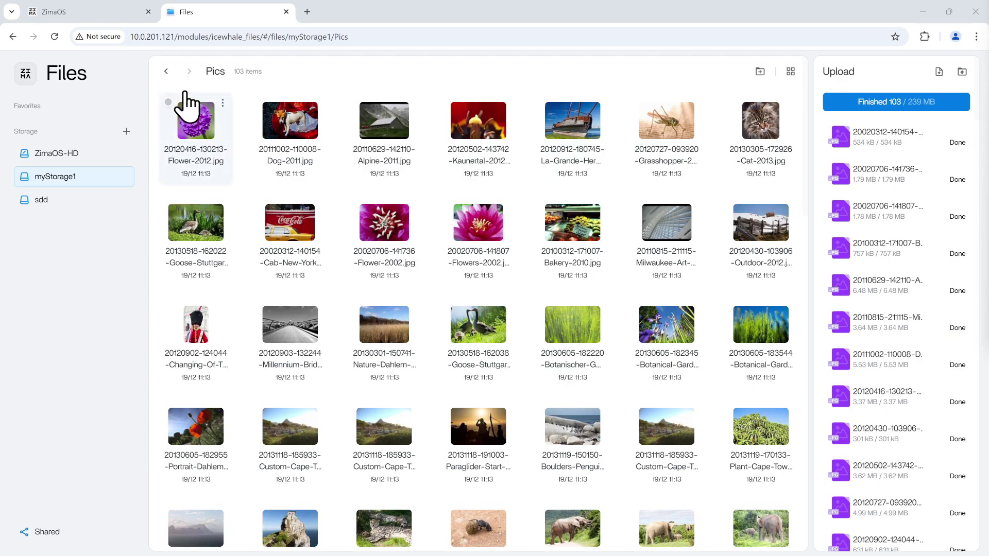
Step: Share the Pics folder via Samba, granting the existing member read-write access
left_click(166, 72)
mouse_move(385, 132)
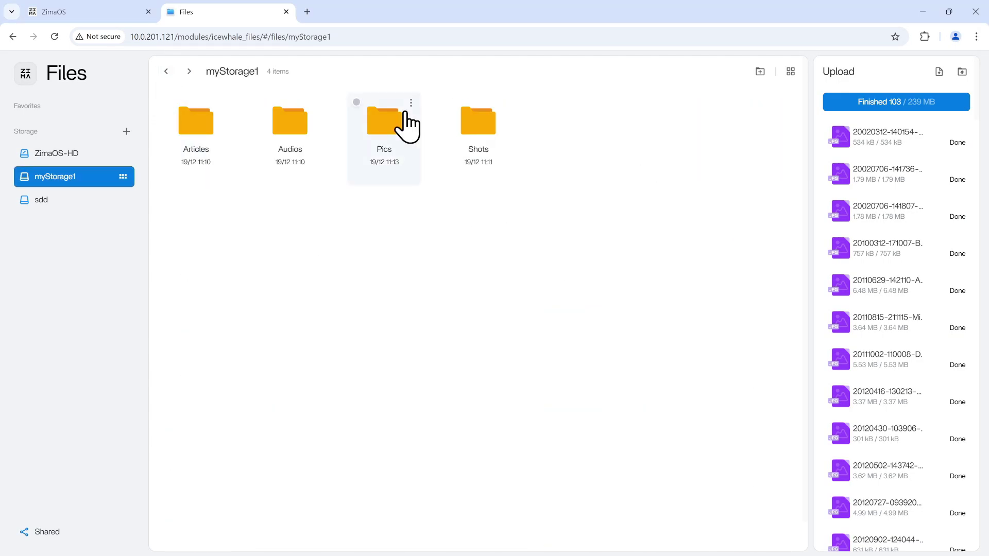
left_click(411, 102)
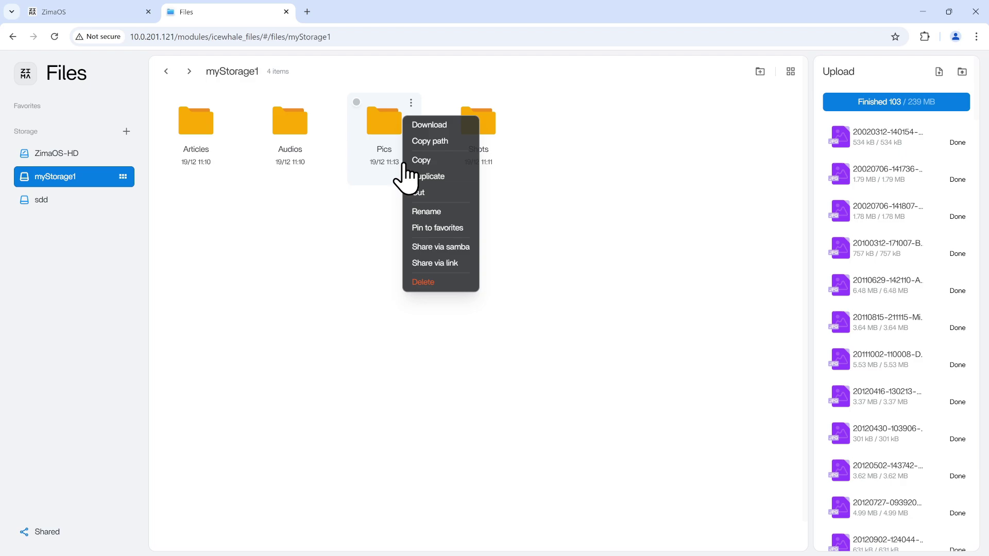
left_click(435, 246)
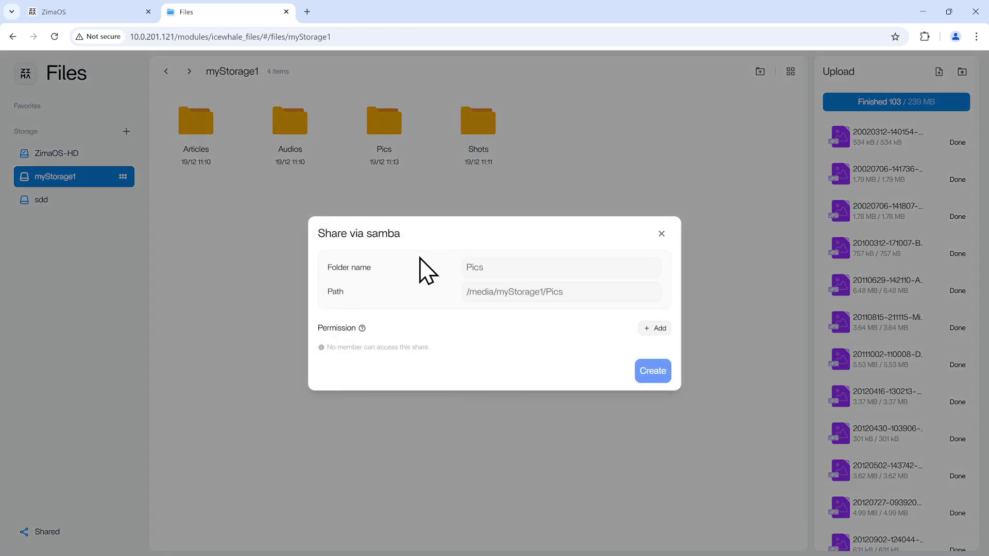
left_click(651, 329)
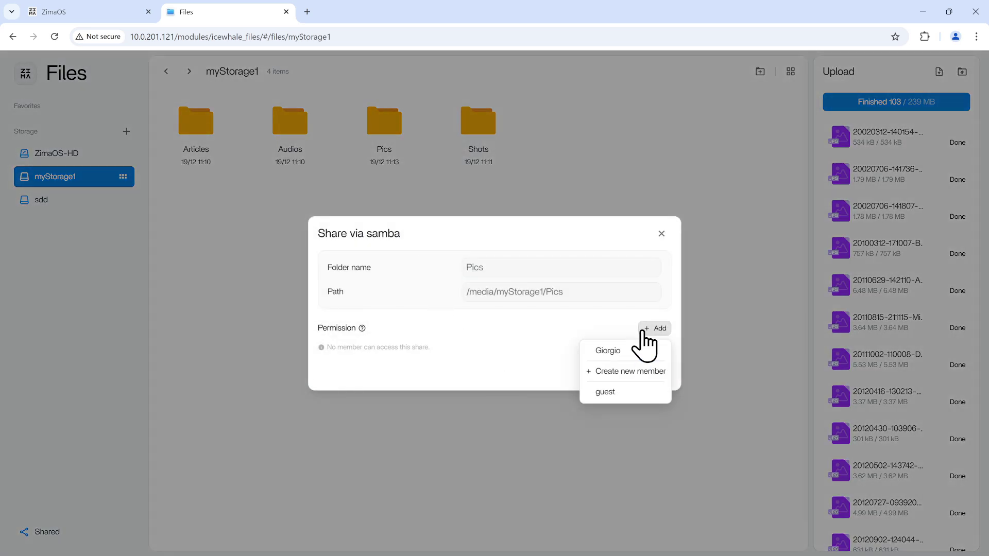
left_click(609, 352)
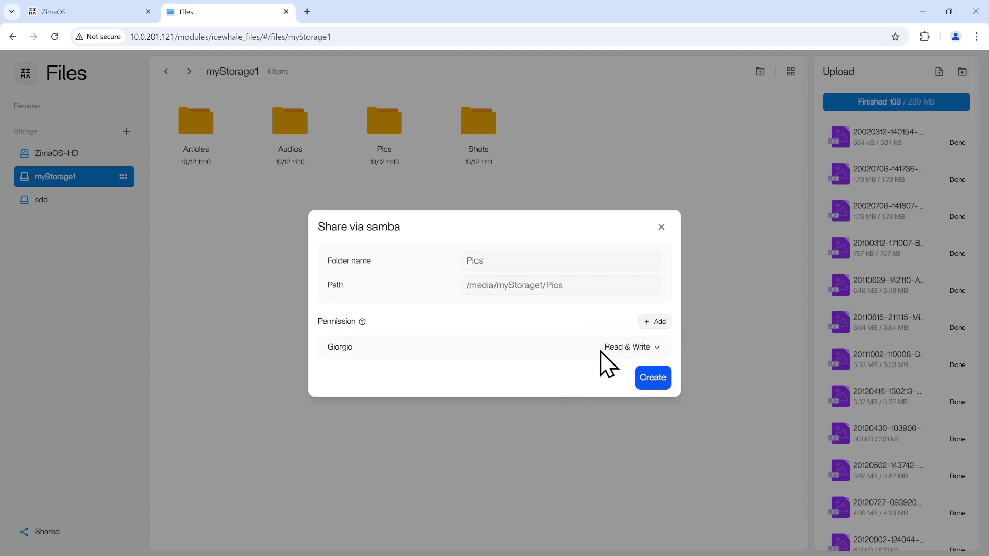
left_click(653, 378)
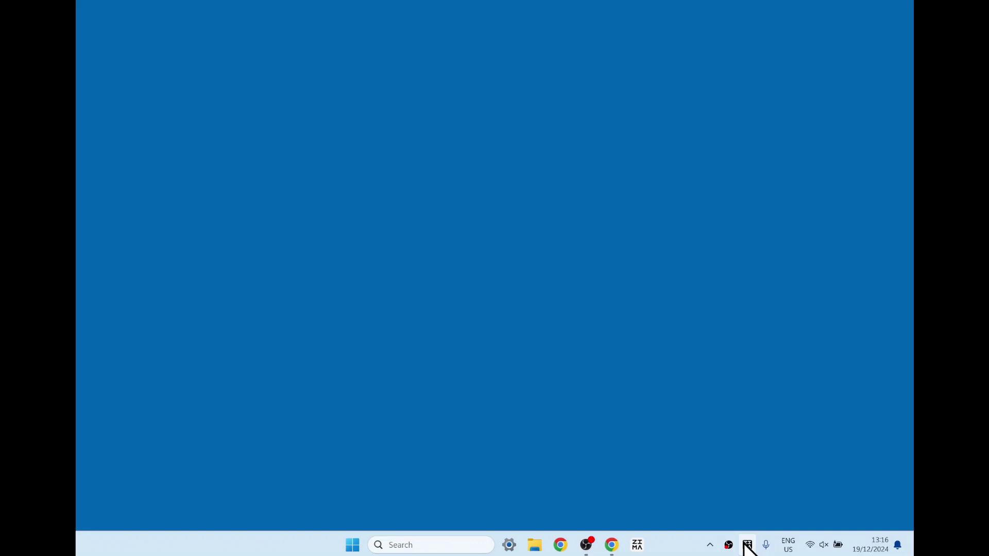
Step: From the Zima tray icon, open the shares in File Explorer, sign in, and show Pics as large thumbnails
right_click(745, 545)
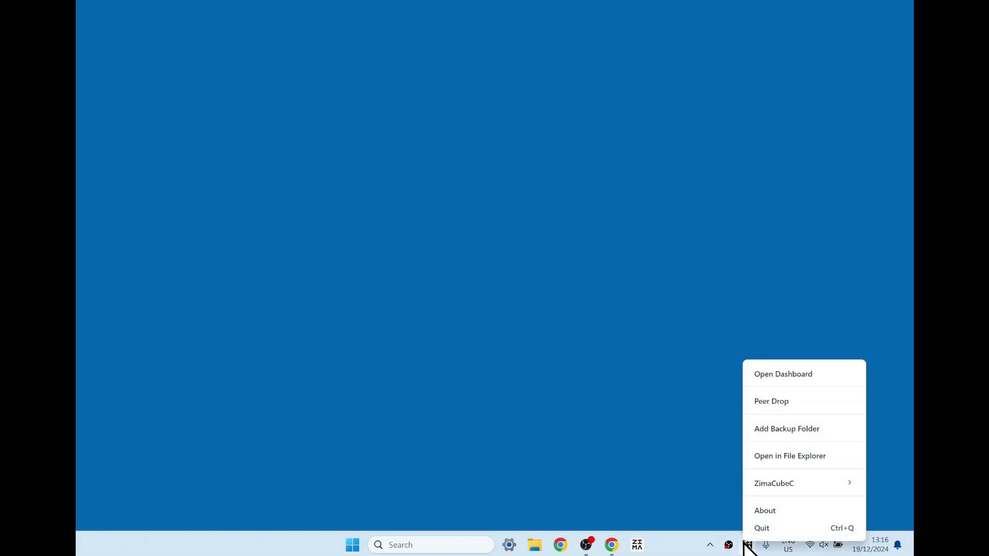
left_click(802, 452)
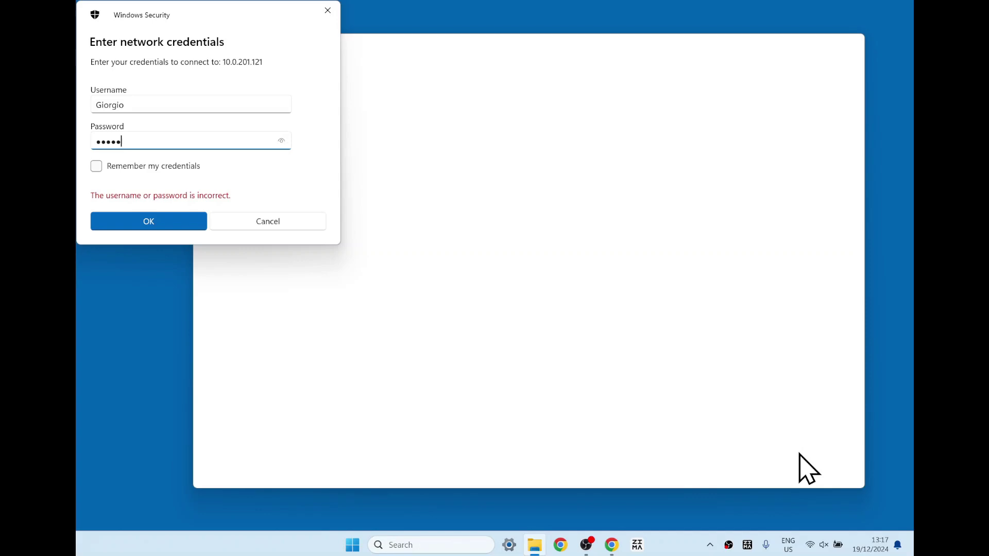
left_click(160, 220)
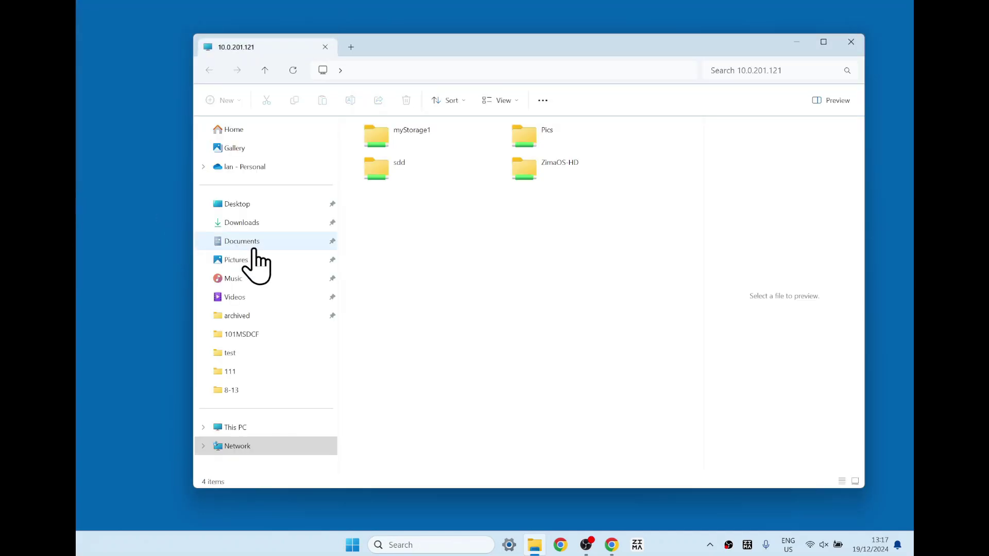
double_click(575, 145)
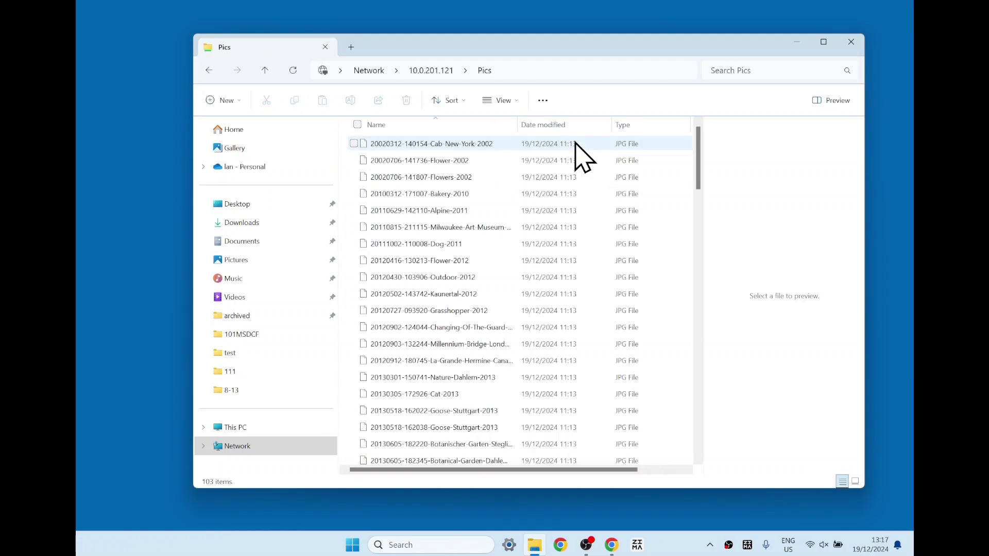
left_click(859, 484)
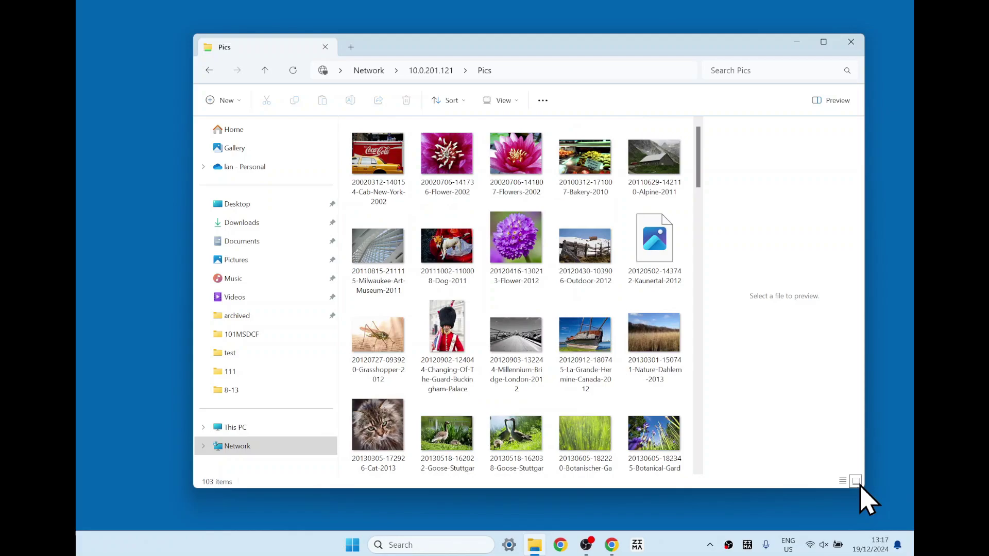